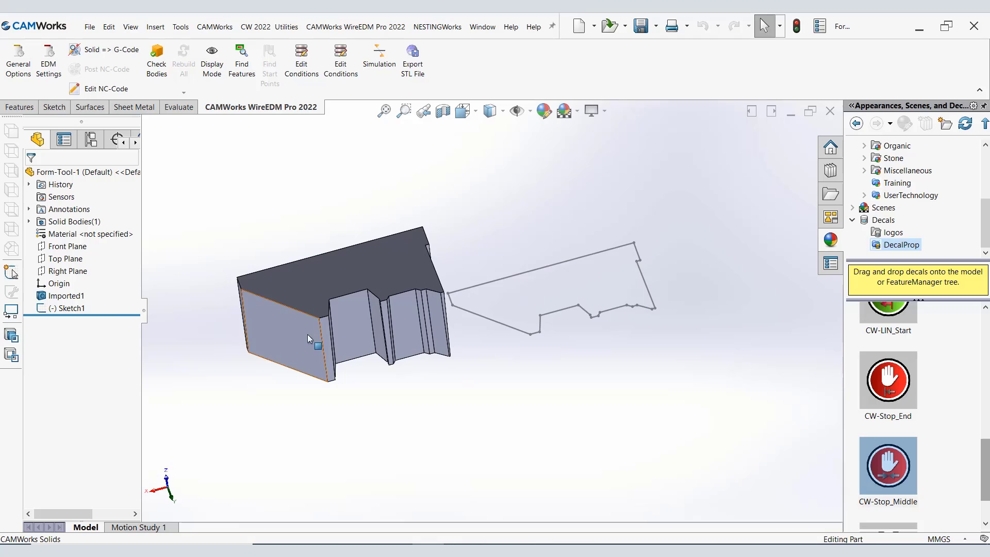
Hide the Imported1 solid body and widen the FeatureManager pane to show full names
click(66, 296)
click(77, 273)
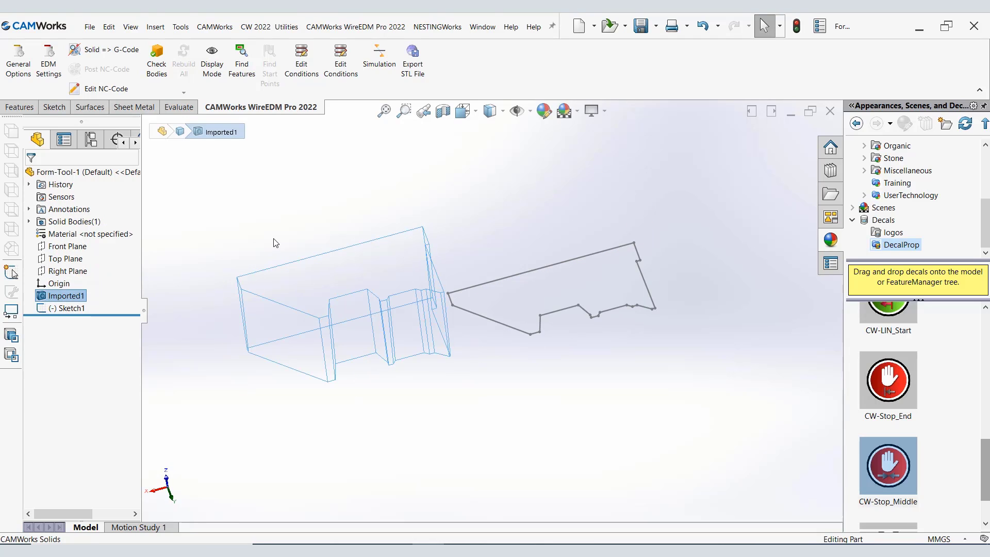
click(664, 303)
scroll(663, 303, down, 3)
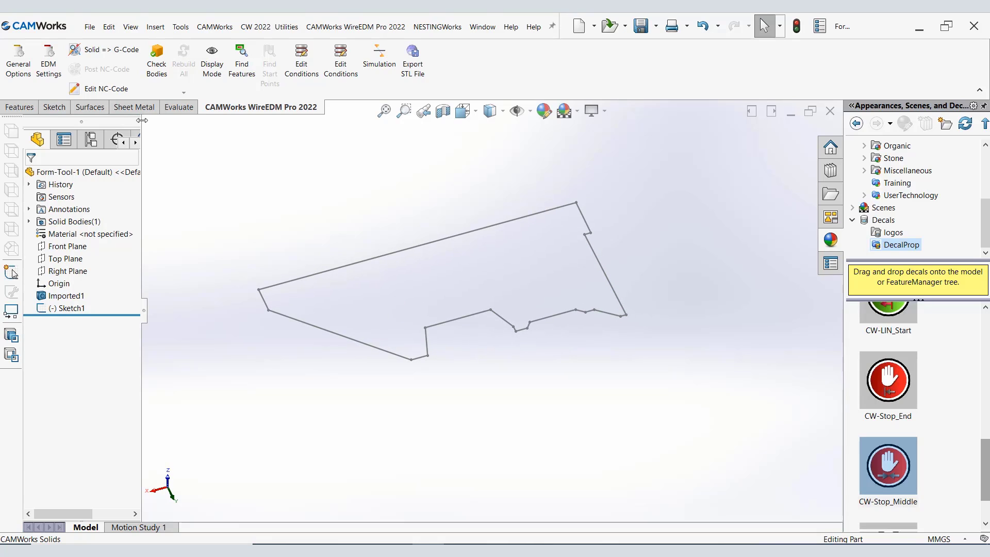
drag(139, 117, 223, 125)
In the CAMWorks tree under EDM Training, insert an EDM Form Tool feature on EDM Plane
click(170, 139)
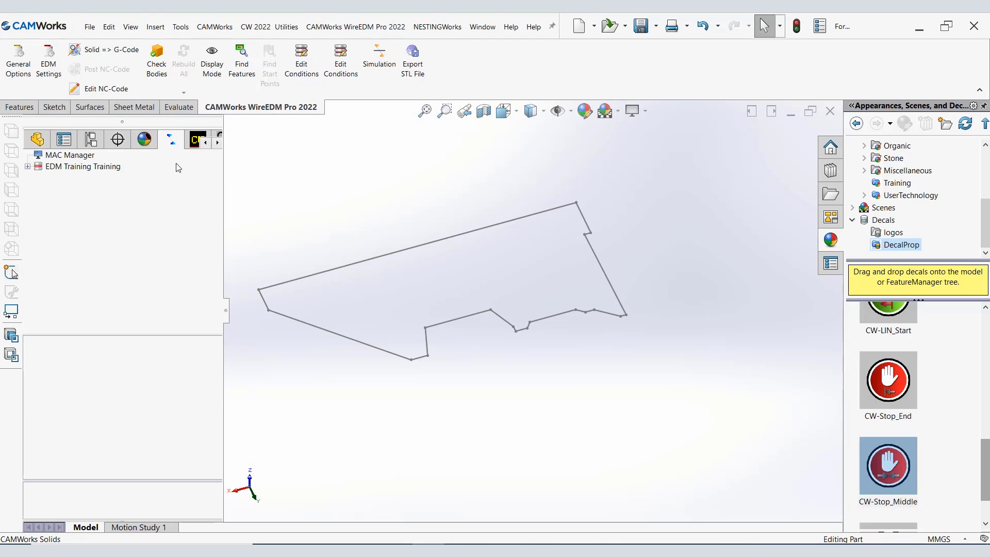
click(28, 167)
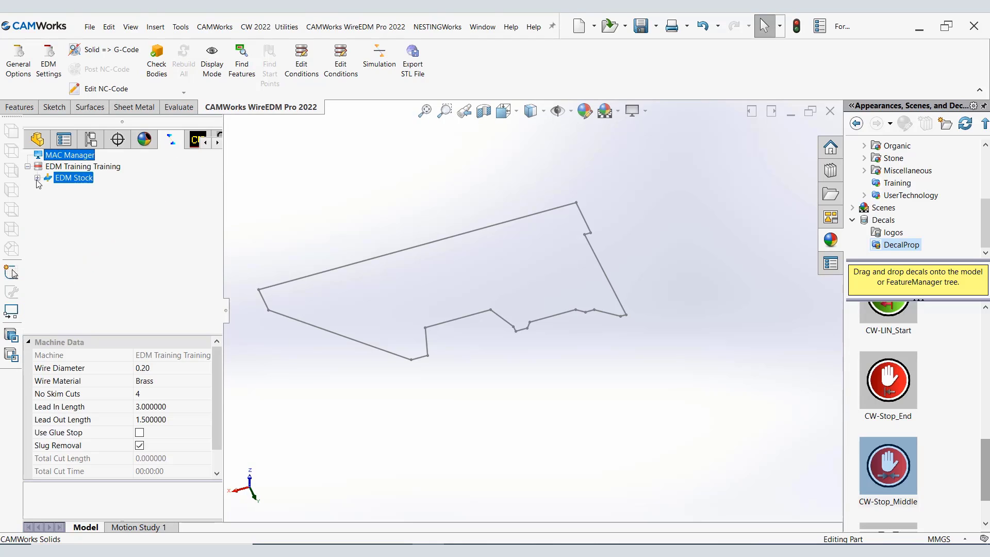
click(55, 183)
click(76, 189)
right_click(76, 190)
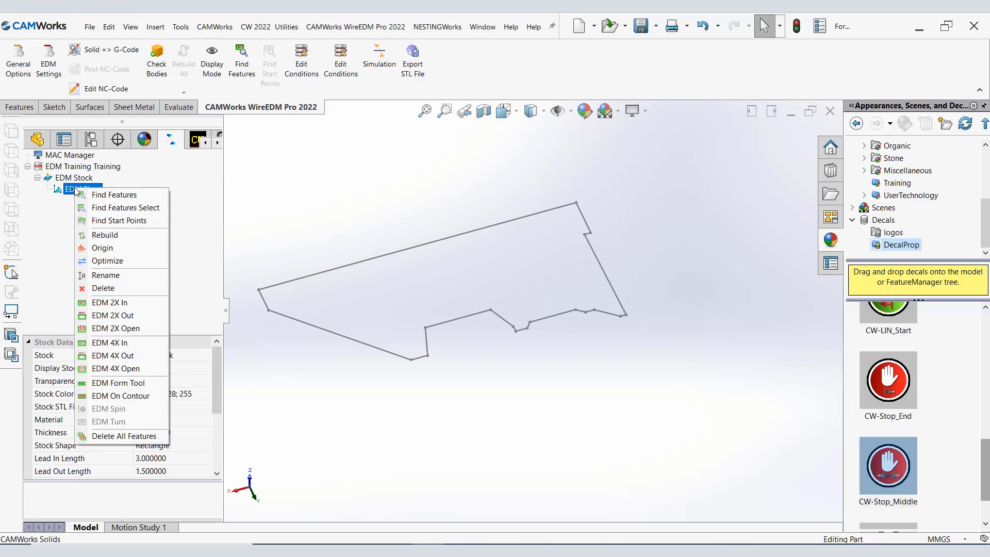
click(121, 387)
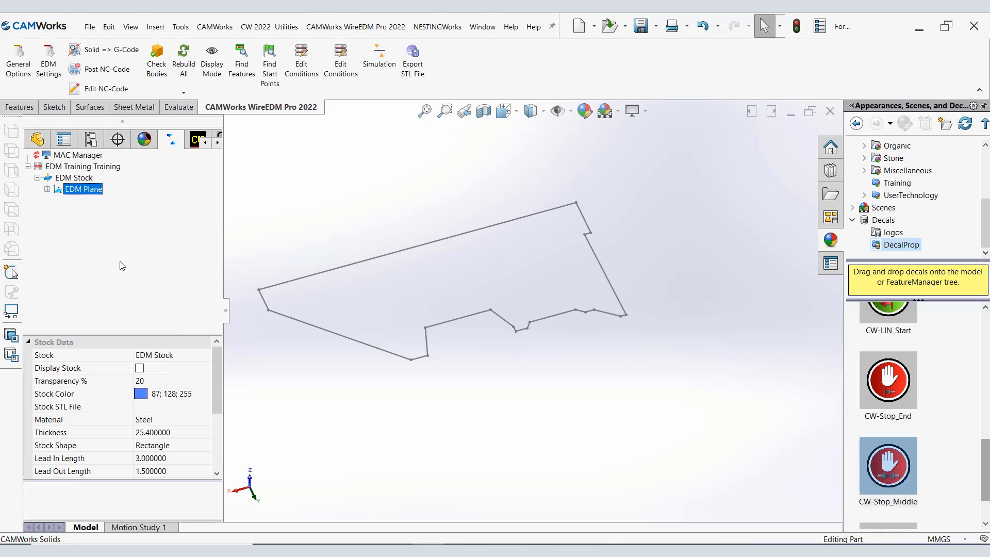
click(47, 189)
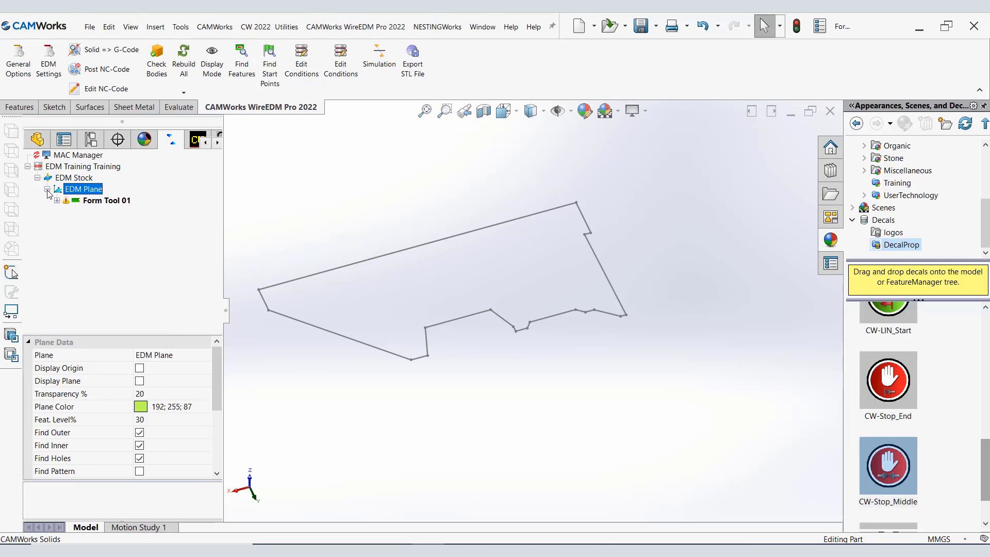
right_click(98, 201)
Start Form Tool 01's geometry selection and chain sketch edges Line57 through Line64
click(125, 221)
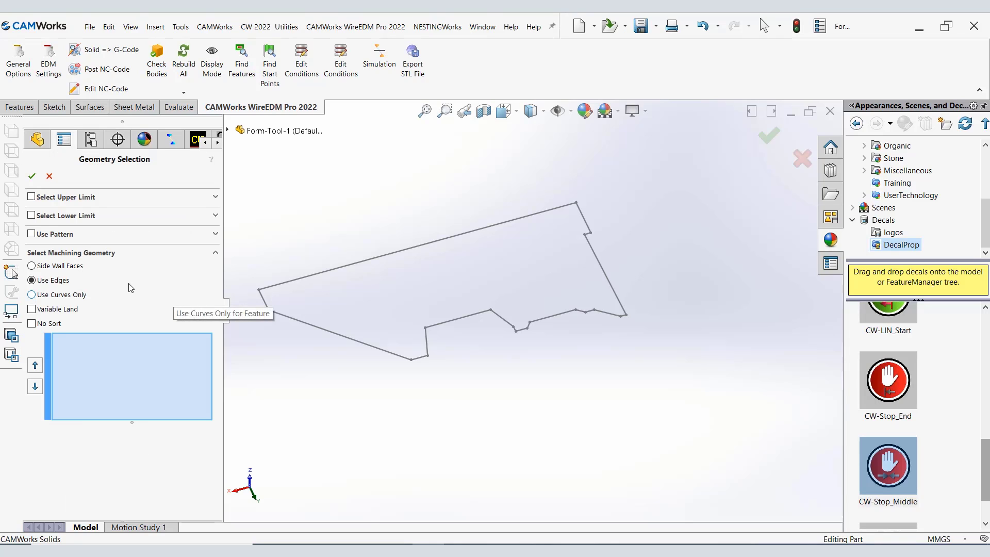
click(288, 321)
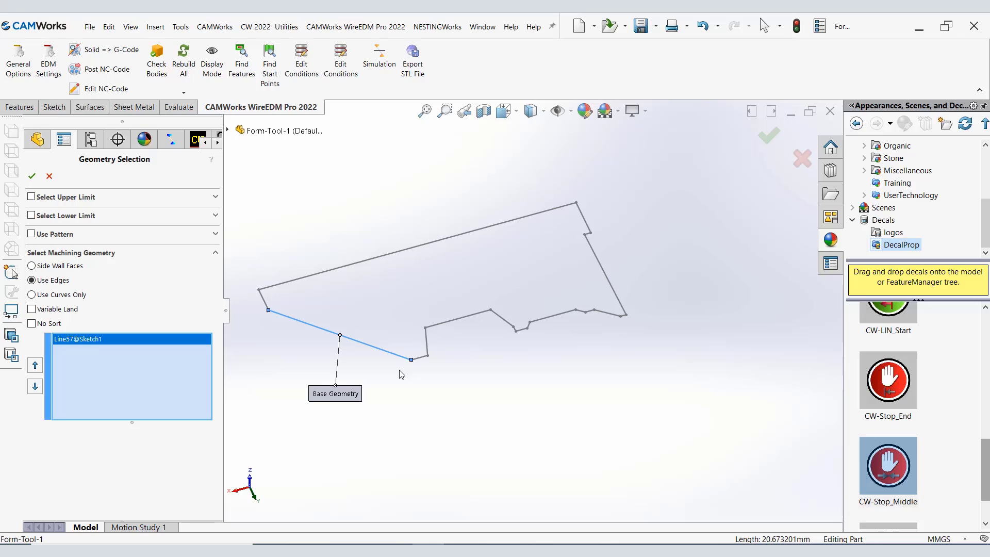
click(422, 359)
click(426, 342)
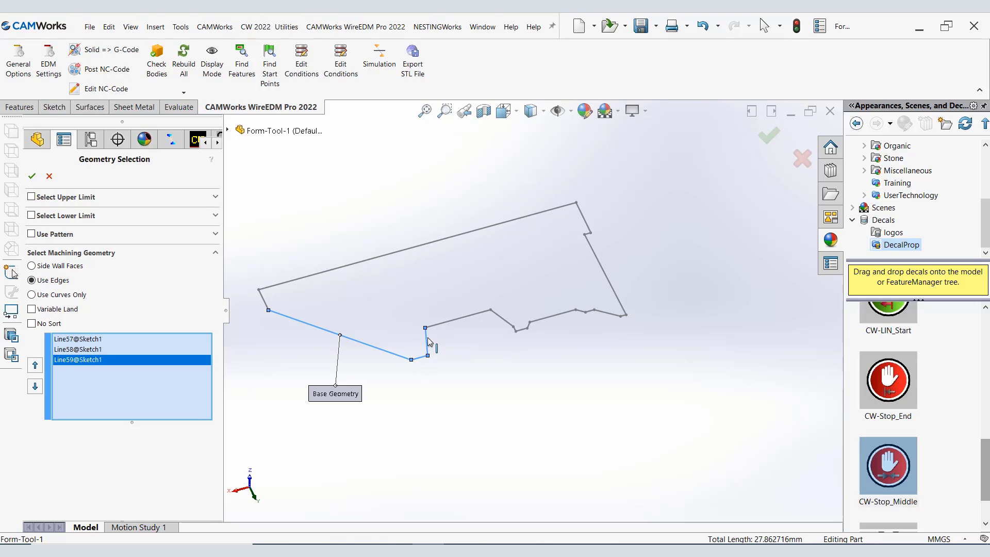
click(456, 319)
click(502, 318)
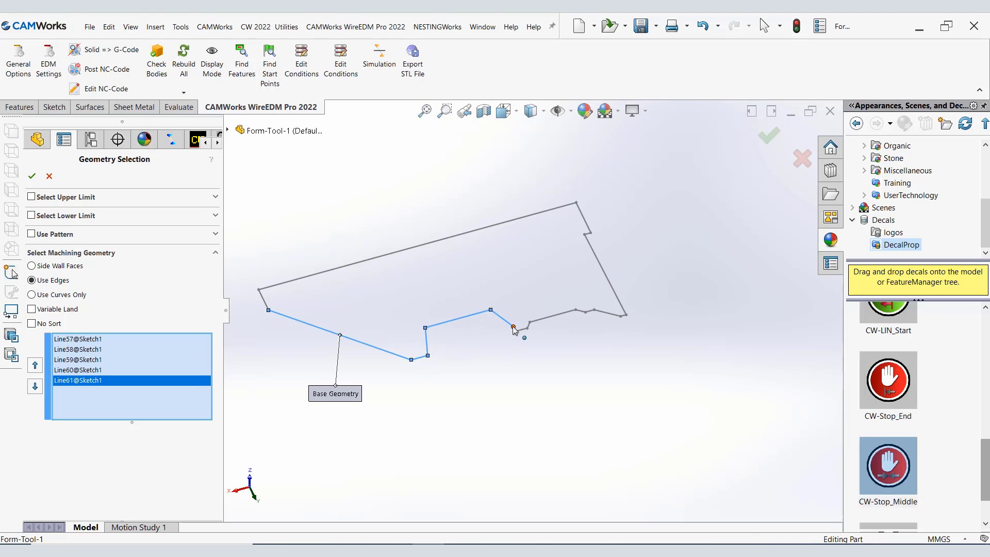
scroll(504, 330, down, 5)
click(490, 332)
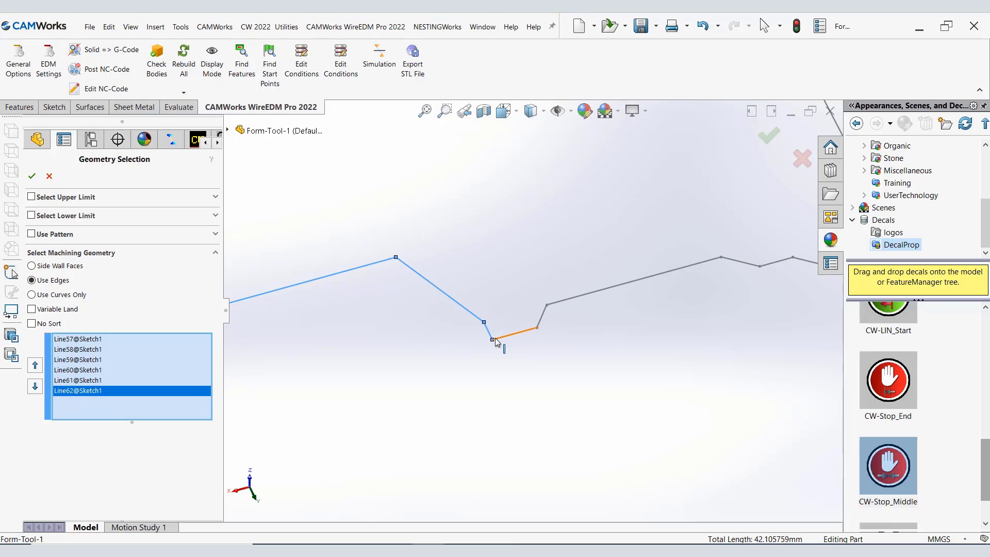
click(498, 338)
click(540, 317)
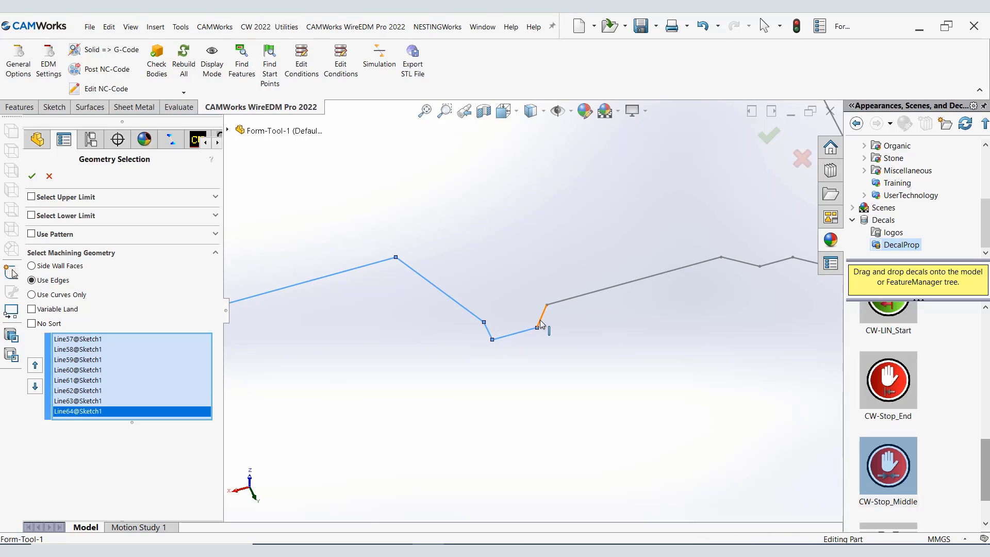
click(566, 303)
Add edges Line65 through Line70, remove the stray Line69 pick, and accept the geometry
click(736, 261)
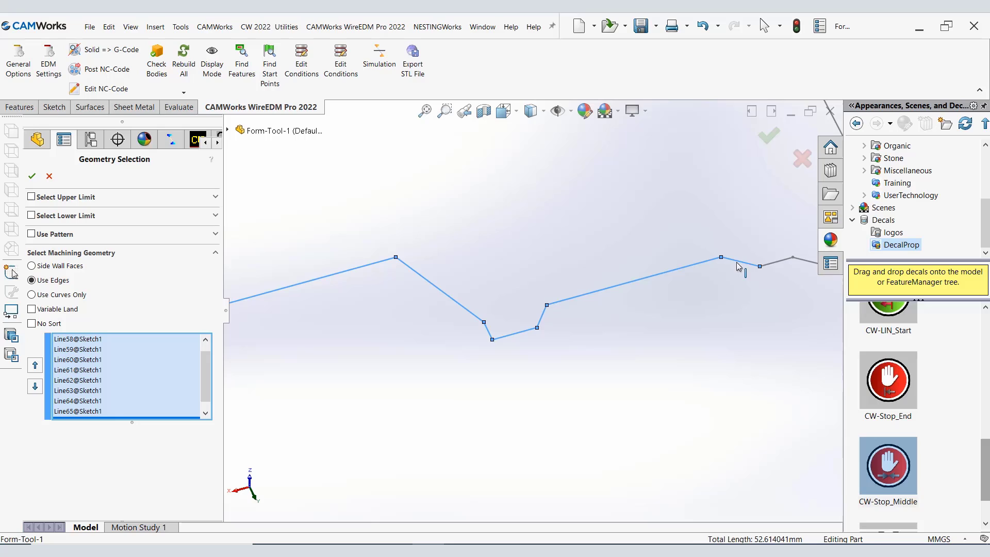
click(773, 265)
click(803, 260)
scroll(665, 268, up, 3)
scroll(736, 278, down, 3)
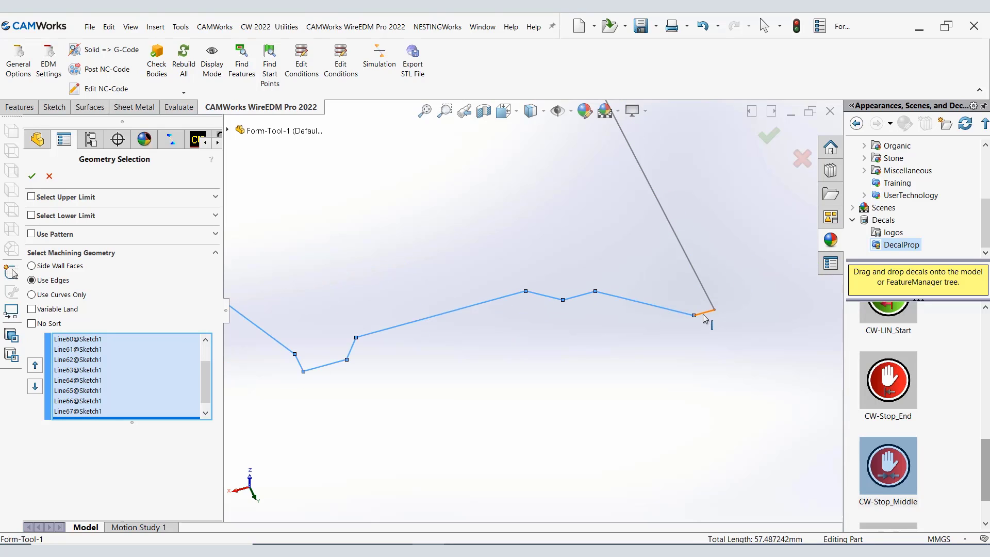
click(705, 312)
click(709, 299)
scroll(670, 263, up, 3)
scroll(553, 258, down, 2)
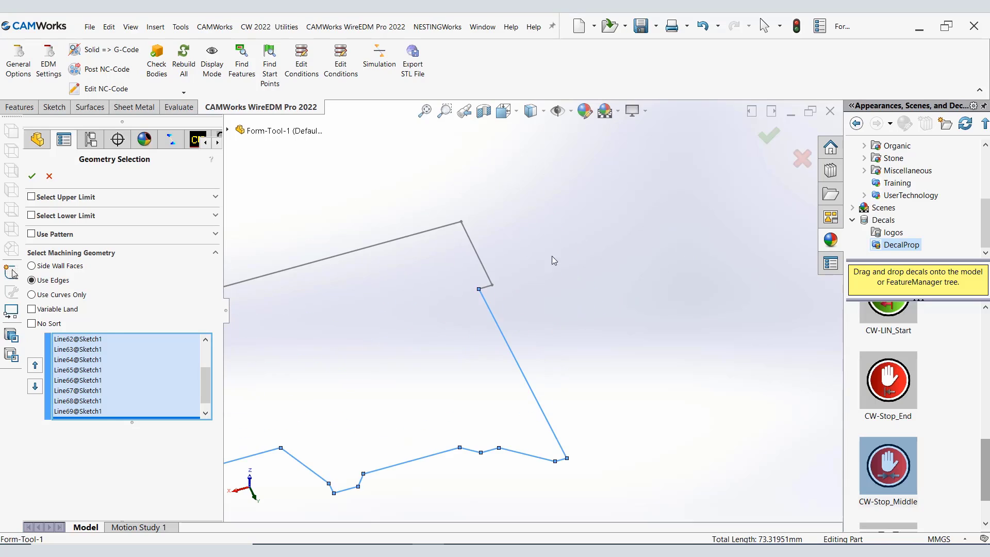
click(484, 286)
scroll(495, 307, down, 3)
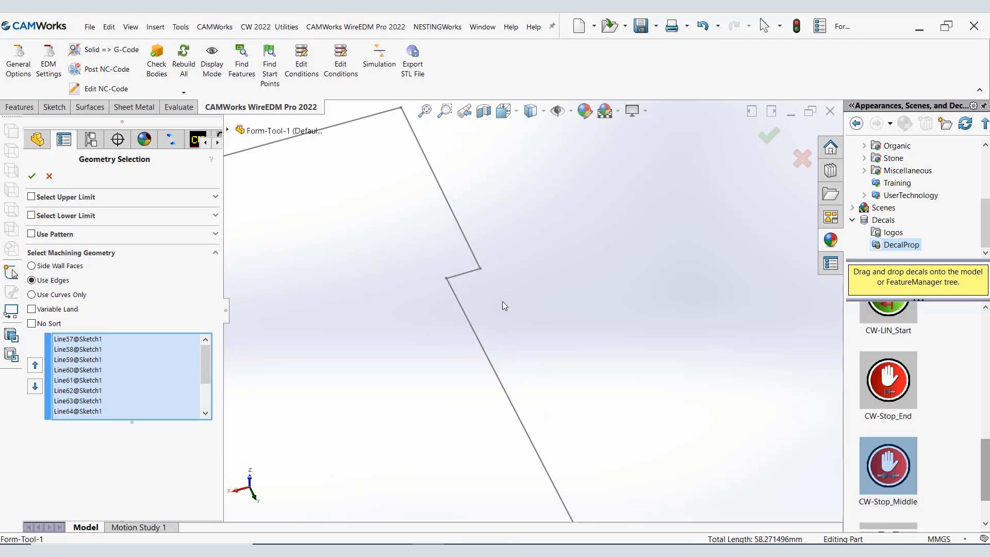
click(450, 291)
click(457, 277)
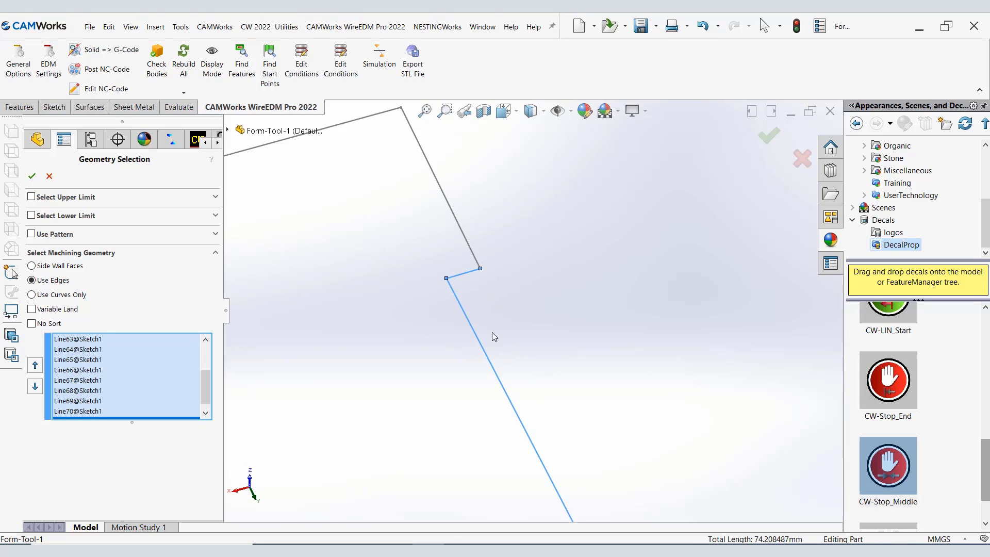
scroll(498, 335, up, 5)
scroll(504, 339, up, 2)
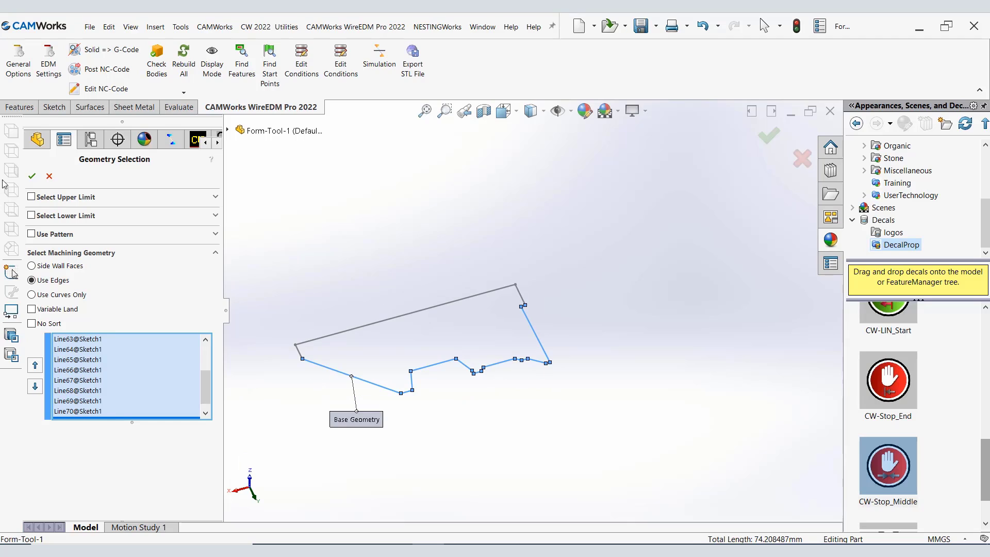
click(32, 177)
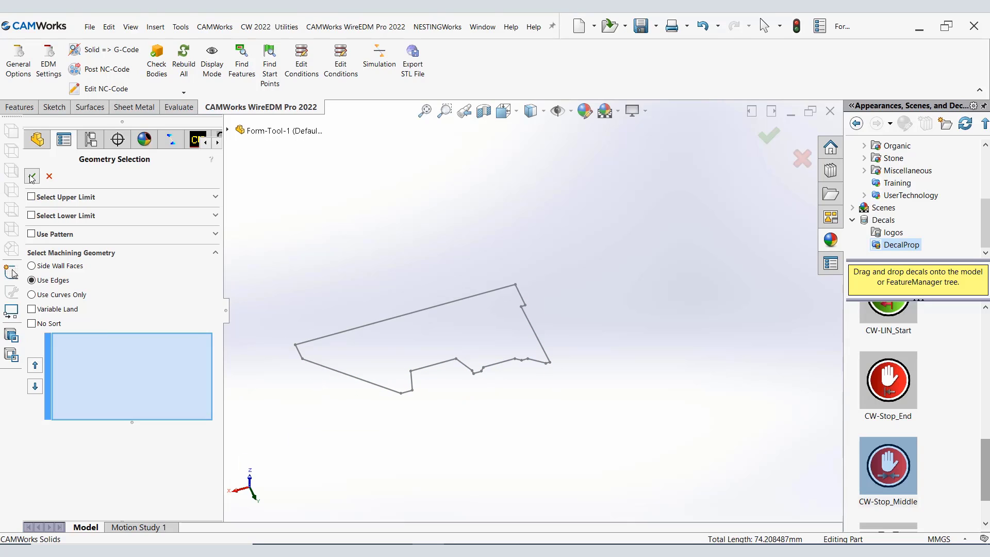
Orbit the view to inspect the sides of the generated toolpath
scroll(285, 361, down, 4)
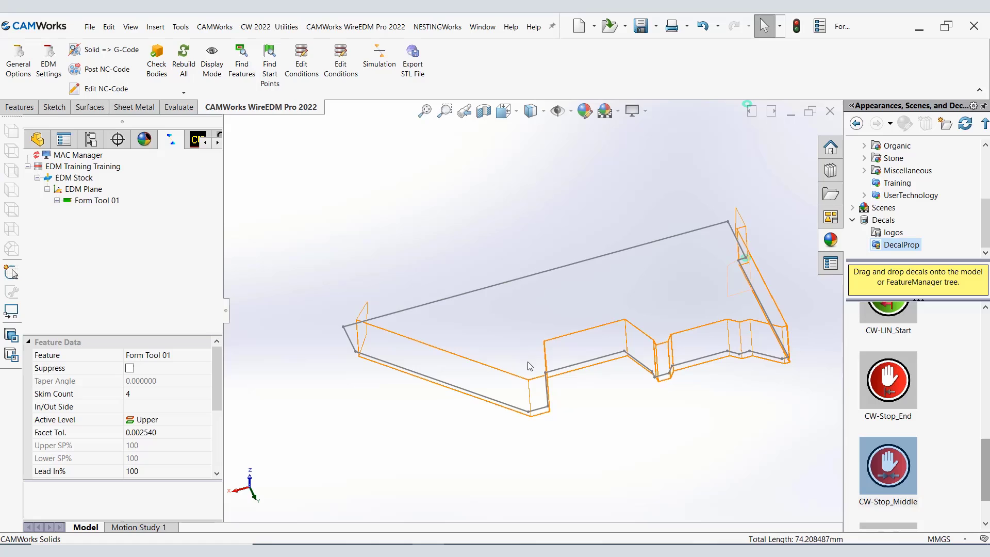
key(Escape)
middle_drag(530, 359, 668, 359)
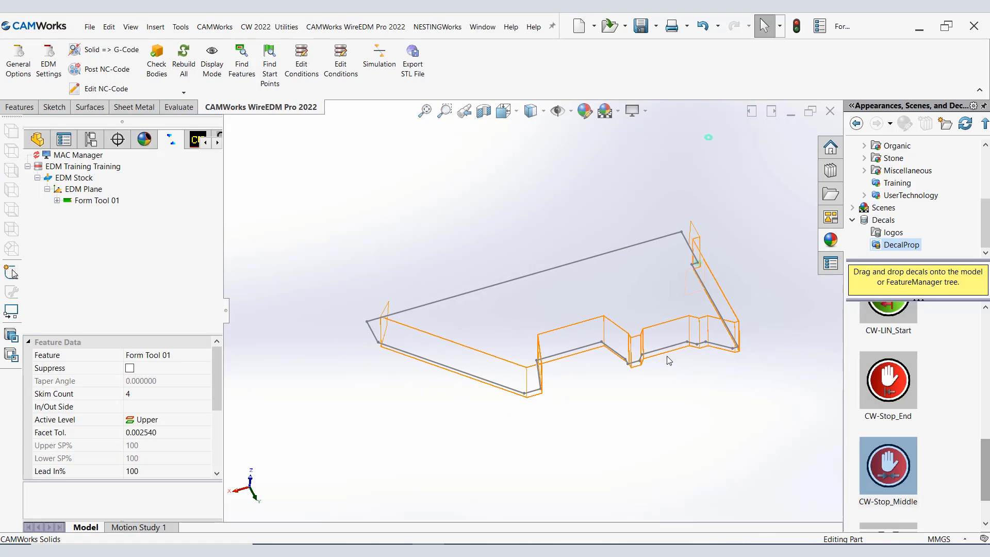
mouse_move(687, 319)
middle_down()
mouse_move(652, 332)
mouse_move(685, 318)
middle_up()
key(Escape)
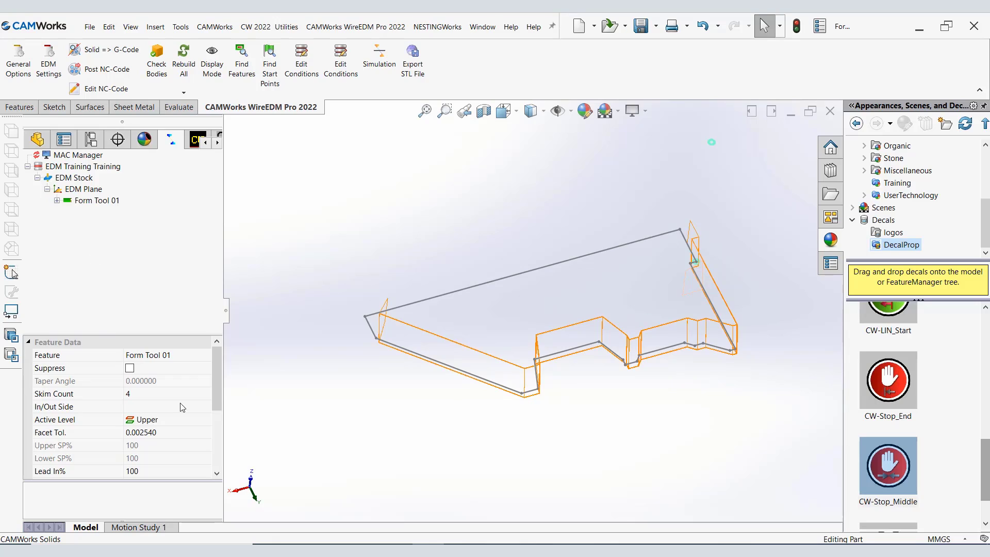
Lower Form Tool 01's Skim Count from 4 and uncheck Use Glue Stop
click(166, 395)
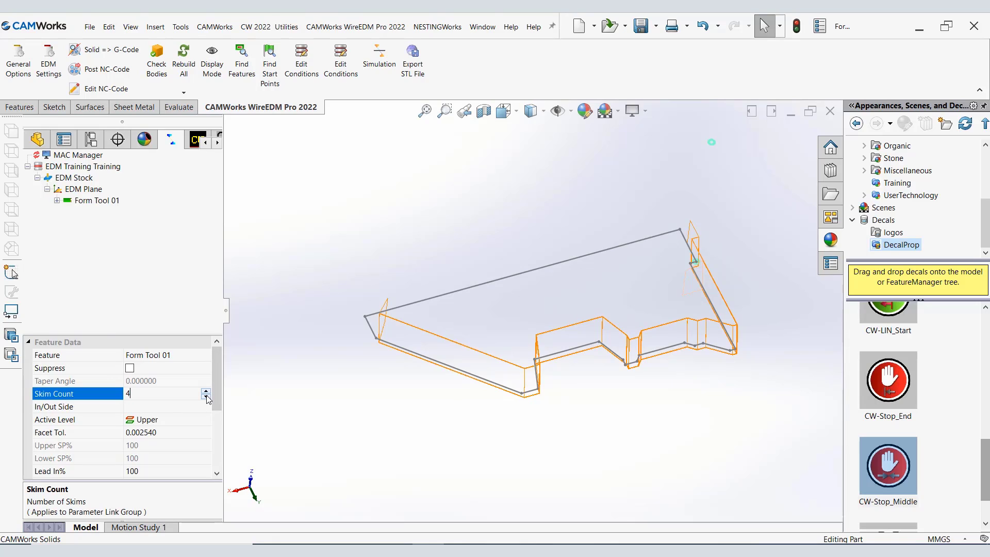
click(206, 397)
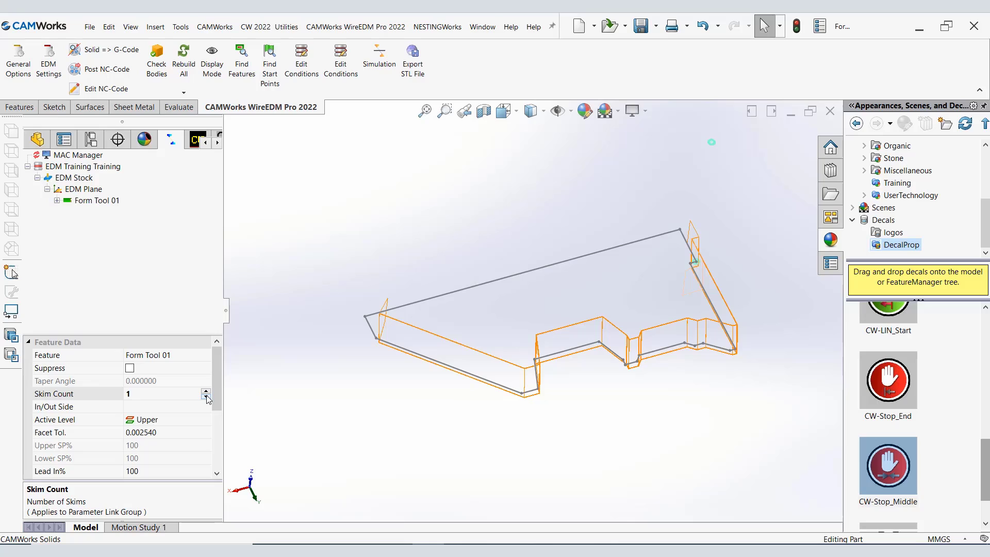
scroll(218, 404, down, 3)
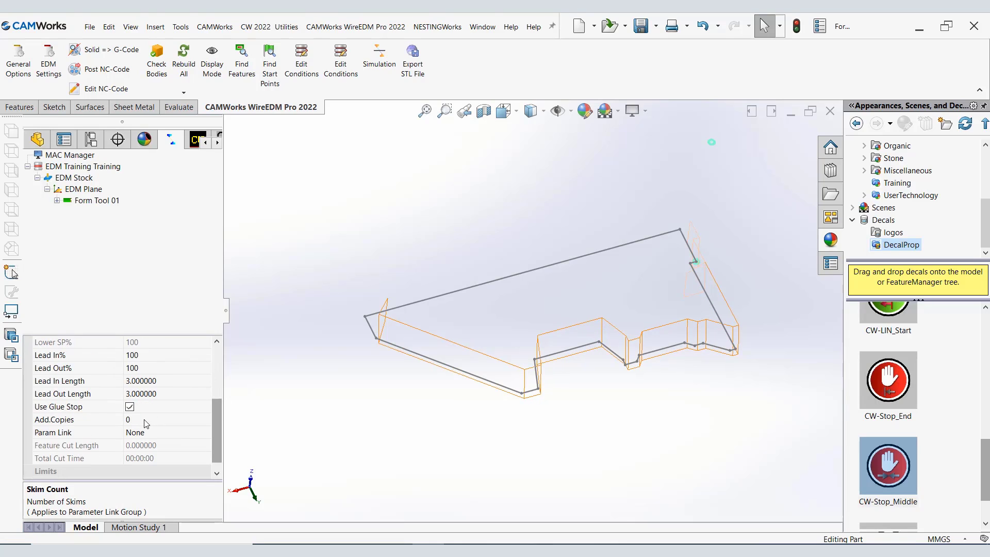
click(130, 407)
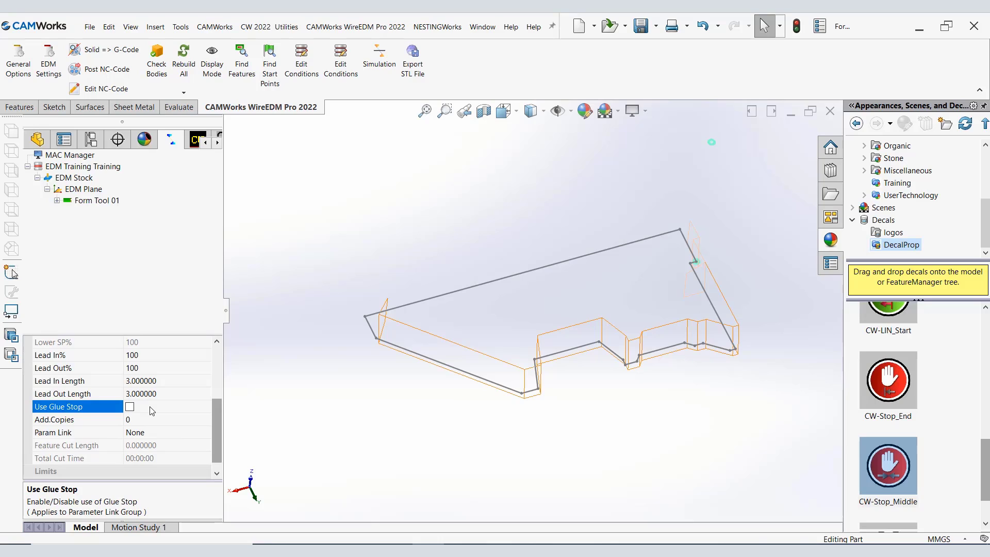
click(93, 205)
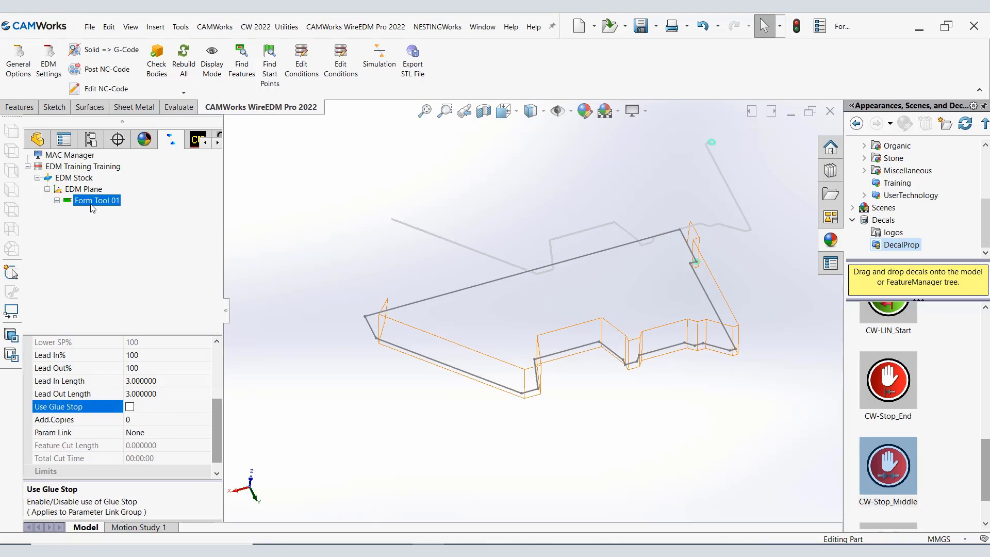
right_click(93, 202)
Set face taper direction -Y, stock thickness 25.4, tapers 5°/0.5°, and length 72.1
click(288, 243)
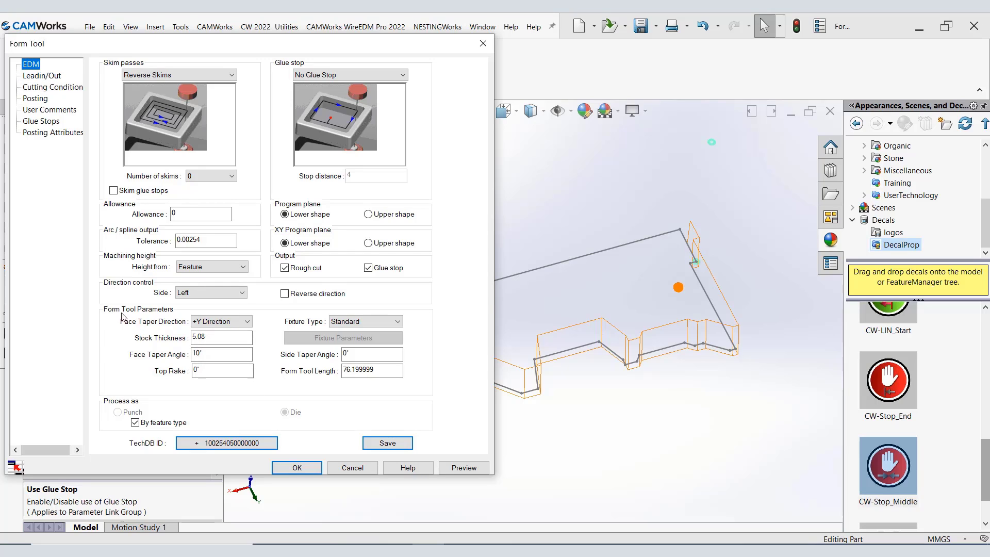
click(238, 323)
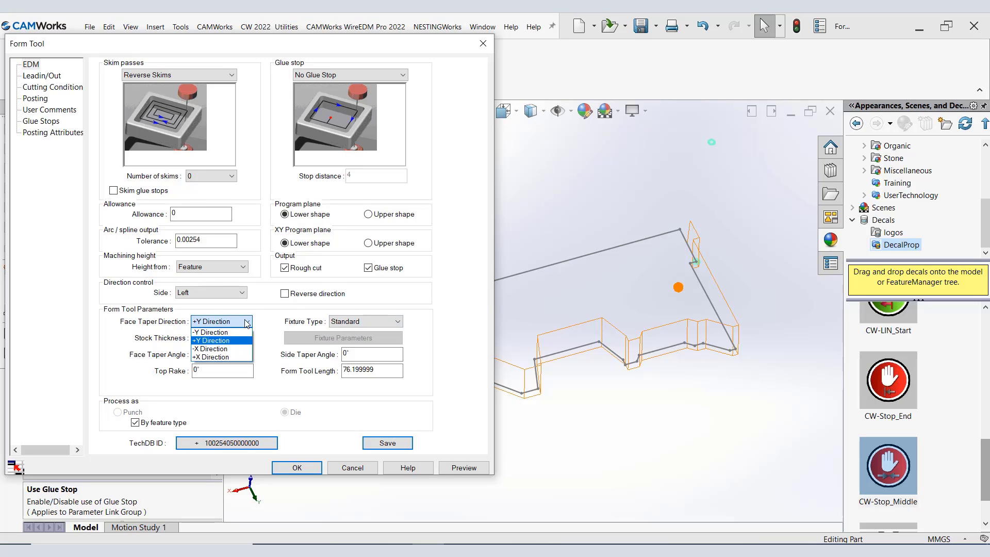
click(211, 332)
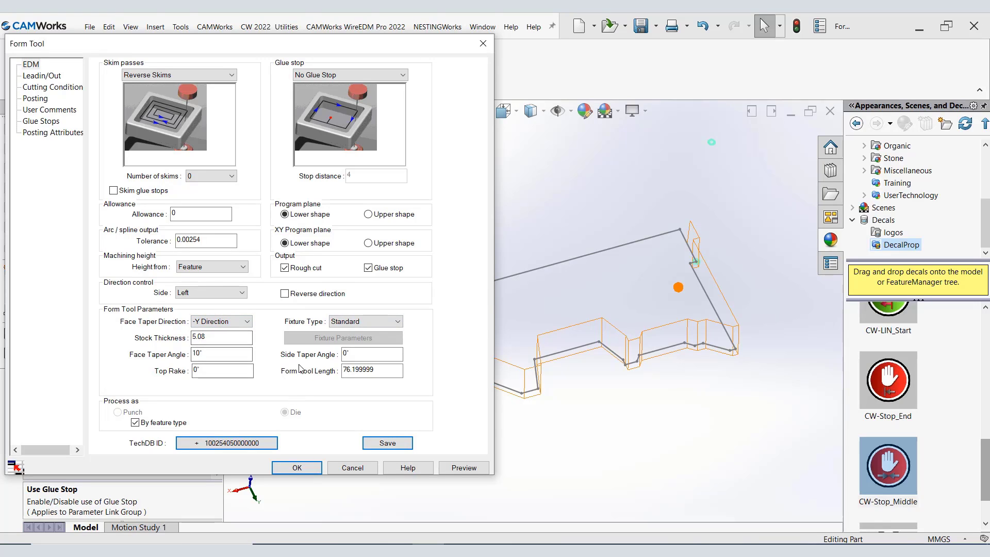
drag(217, 337, 174, 338)
text(2)
click(199, 352)
drag(200, 352, 191, 352)
text(5)
click(346, 354)
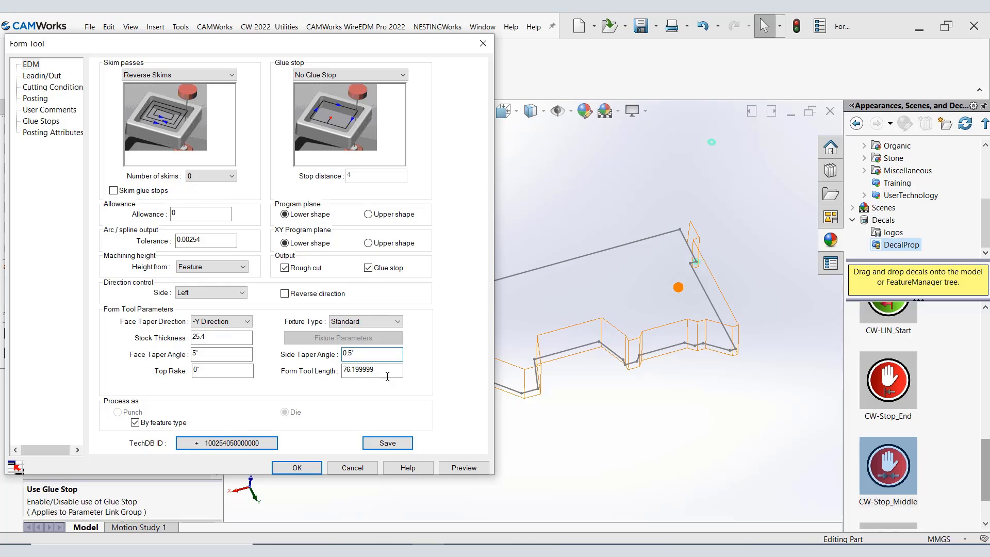
key(Tab)
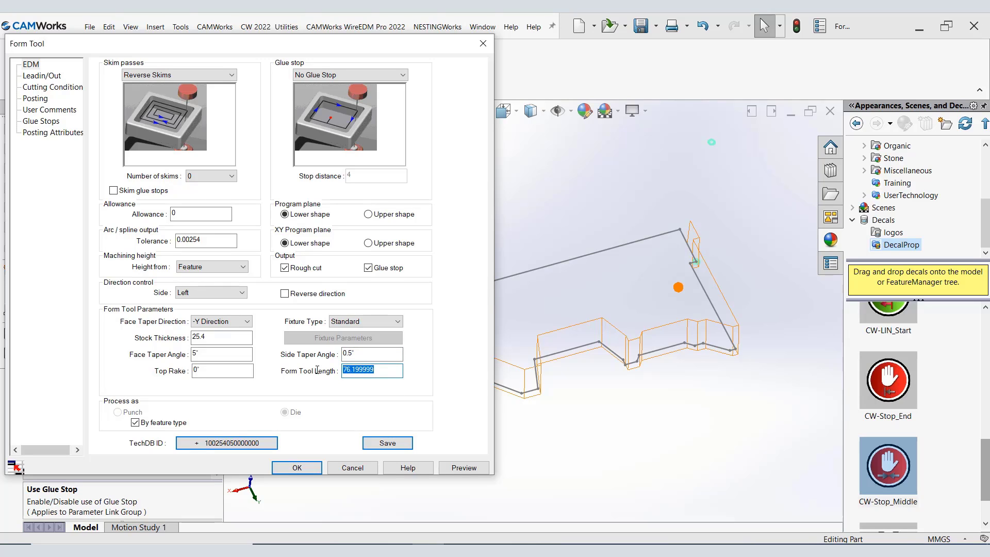
text(72.1)
Preview the toolpath, reverse its direction, and apply the Form Tool parameters
click(464, 469)
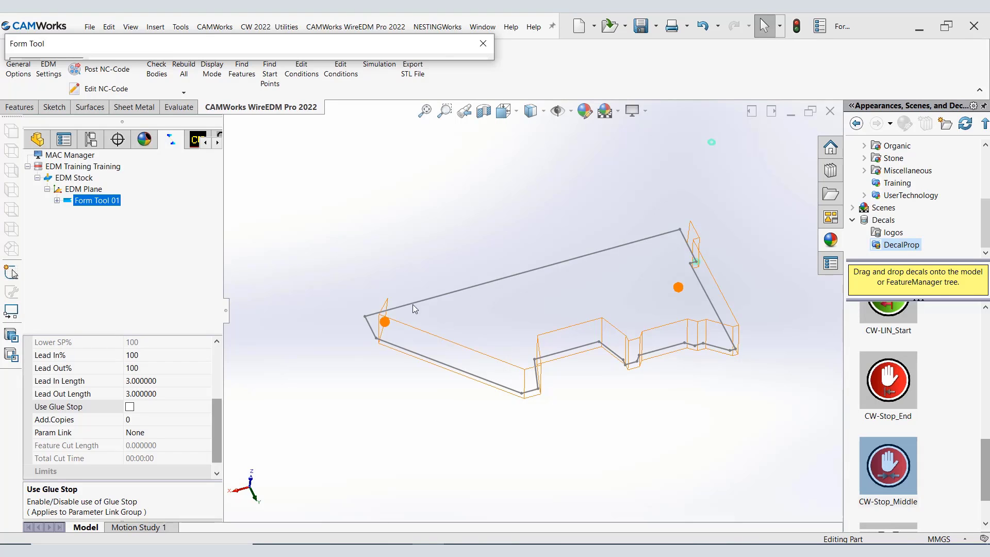
click(483, 46)
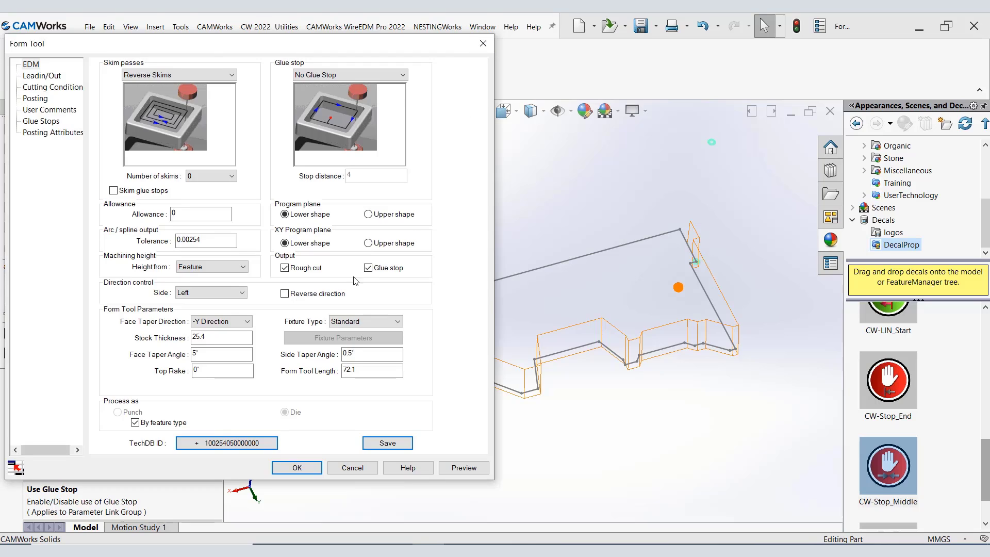
click(460, 469)
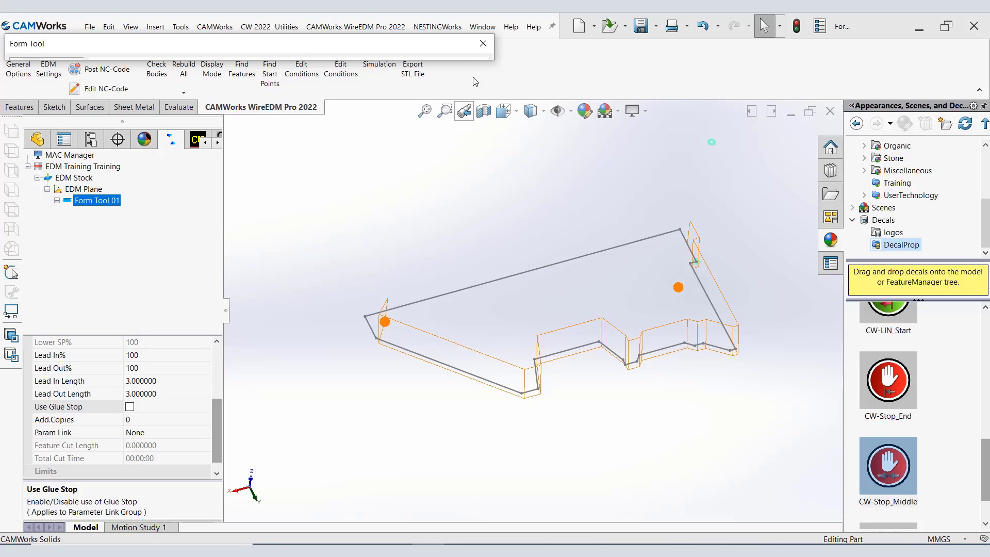
click(482, 43)
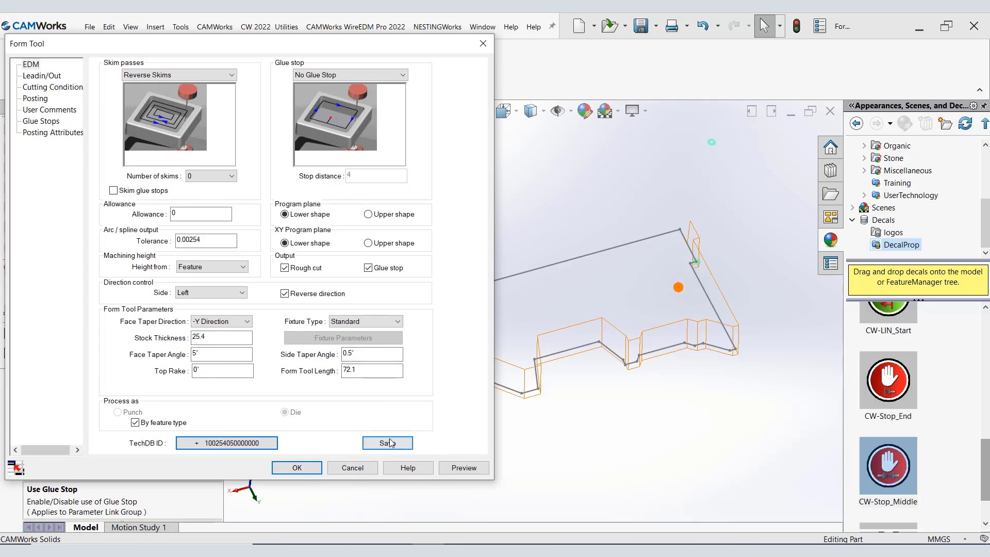
click(298, 469)
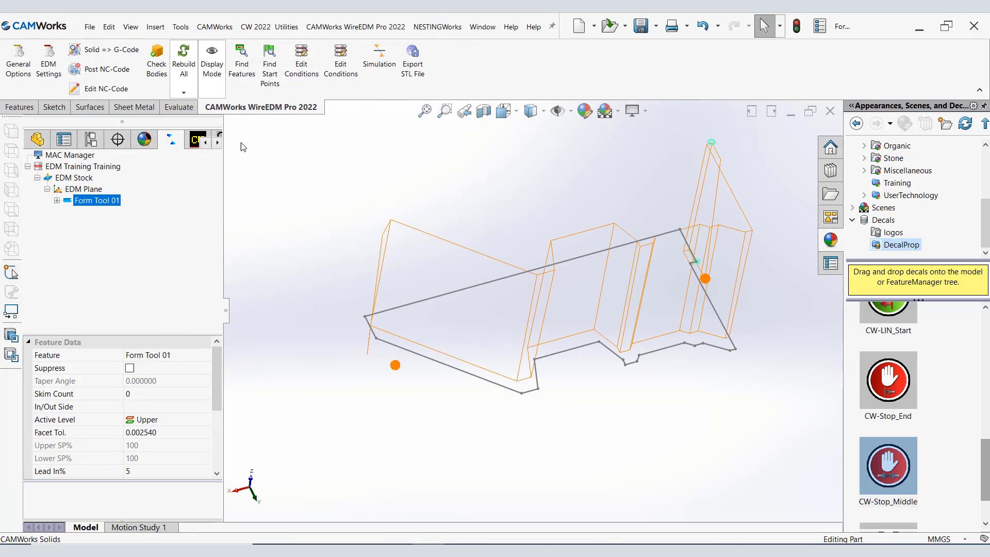
Show the hidden Imported1 solid body again from the FeatureManager tree
mouse_move(407, 335)
middle_down()
mouse_move(418, 335)
mouse_move(397, 299)
mouse_move(380, 299)
mouse_move(431, 353)
mouse_move(442, 398)
mouse_move(410, 325)
middle_up()
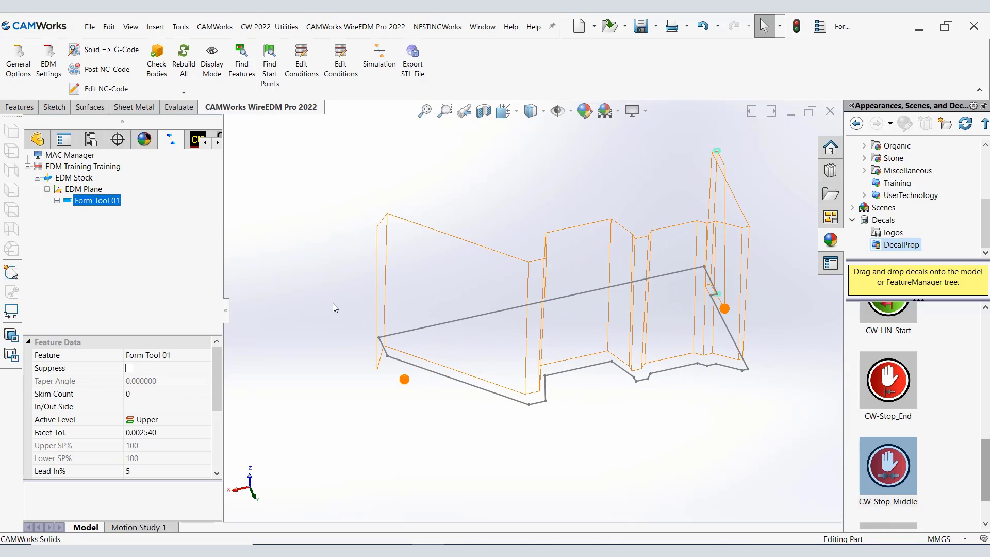
click(37, 139)
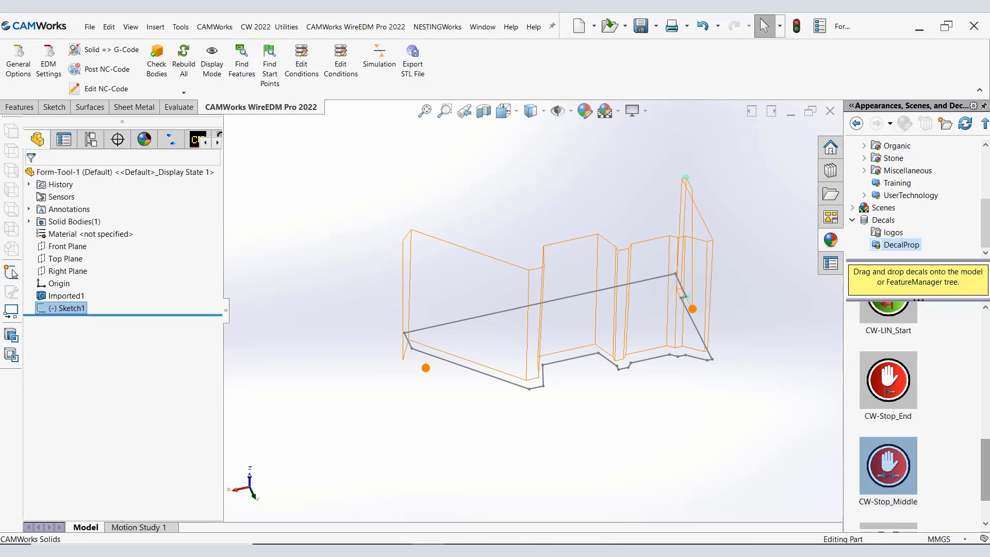
right_click(61, 295)
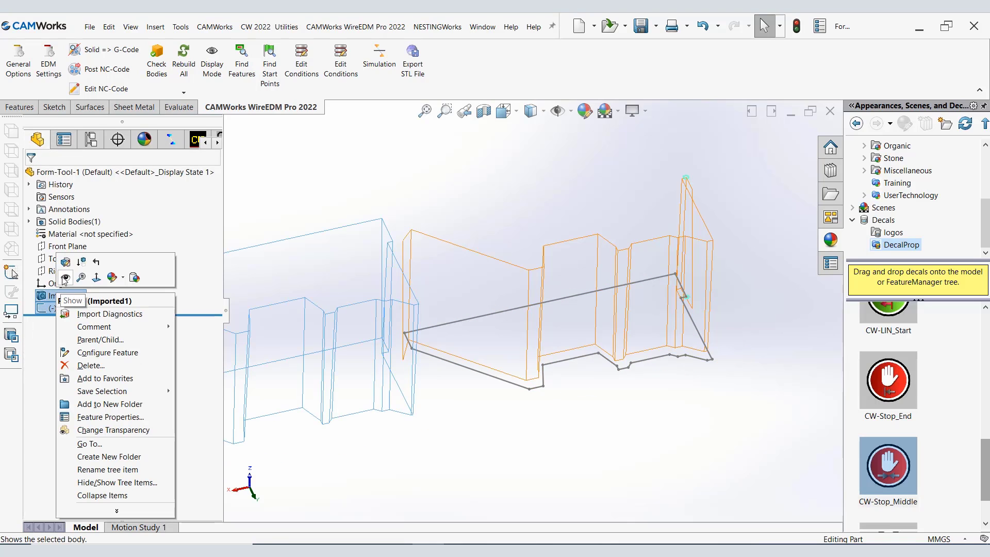
click(65, 278)
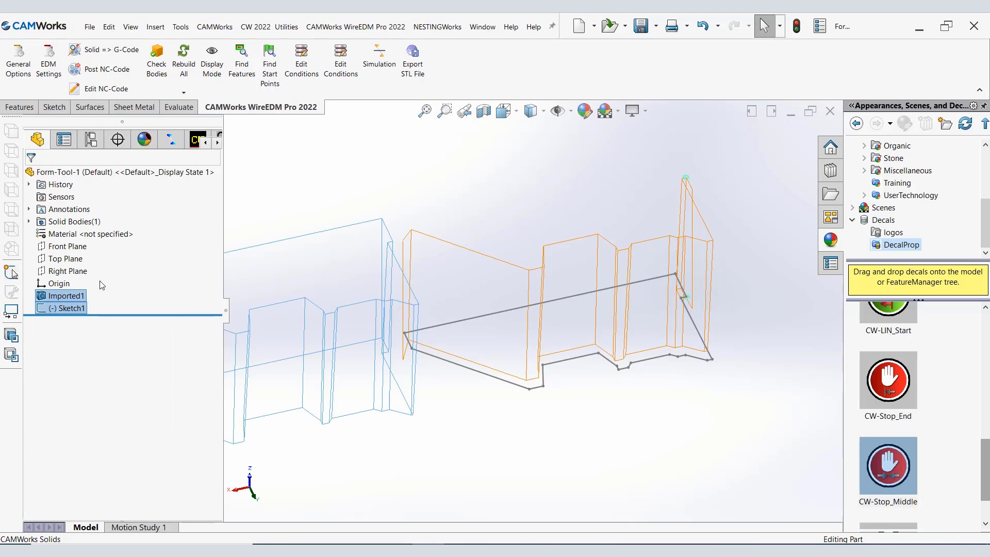
Set the display style to Hidden Lines Visible and view both profiles from the Front
click(543, 112)
click(532, 193)
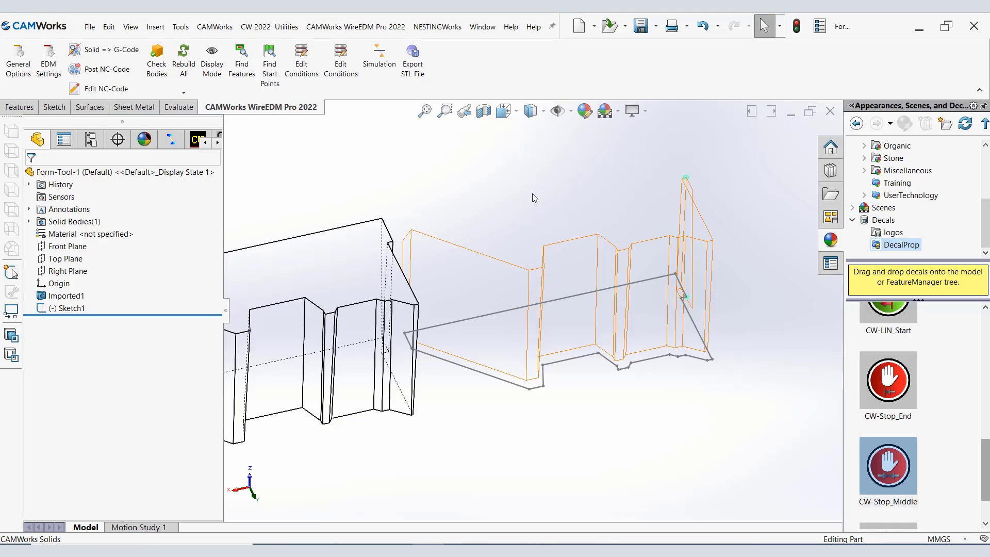
scroll(464, 206, down, 5)
middle_drag(451, 214, 448, 285)
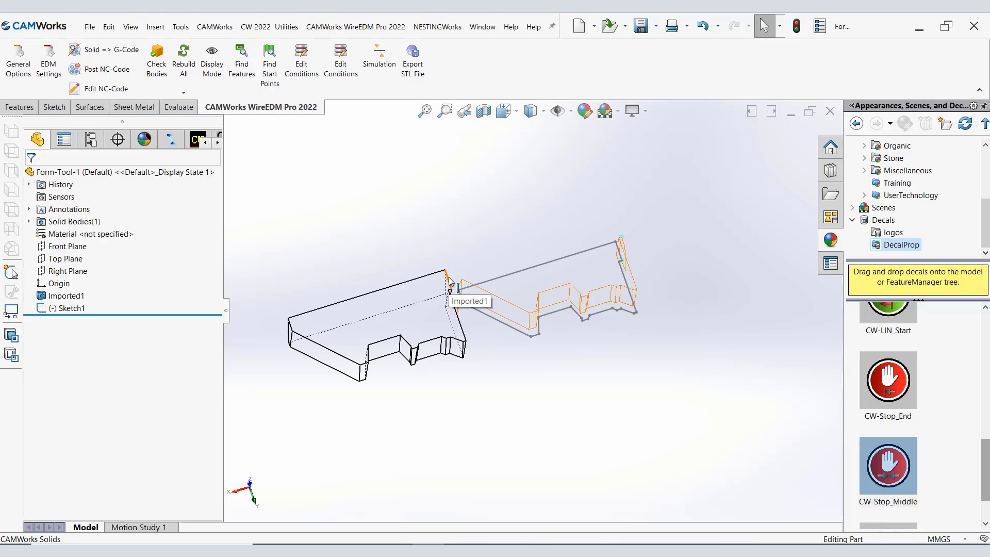
key(ctrl+1)
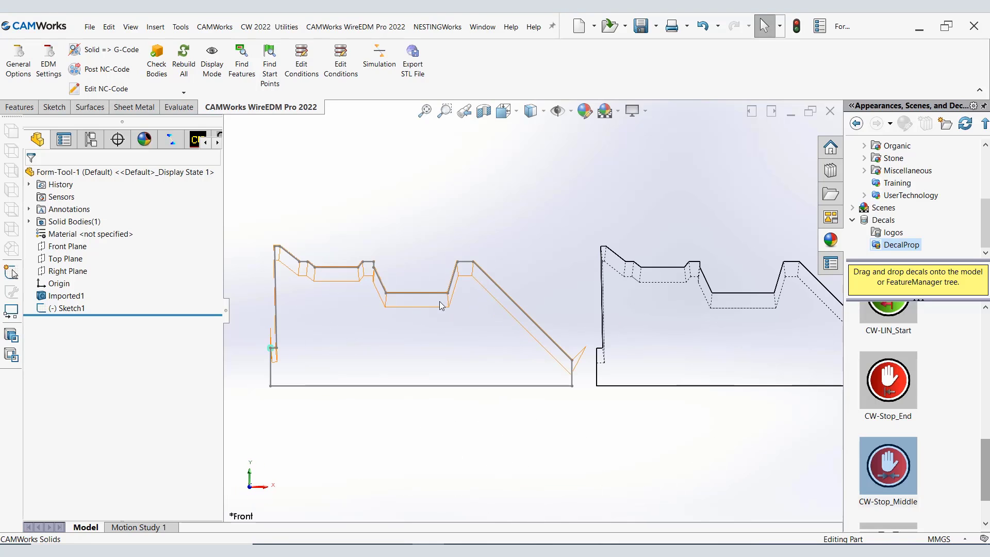
key(f)
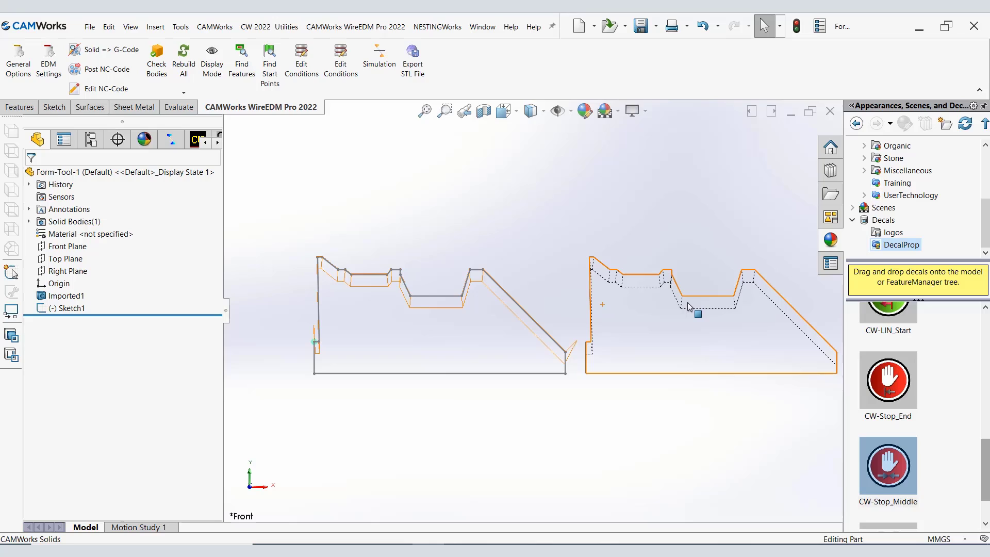